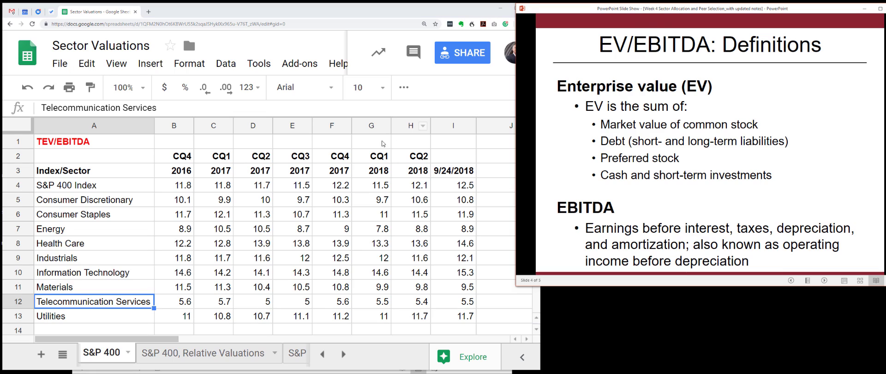
Examine the 9/24/2018 multiples in column I and single out the Information Technology value.
{"action": "left_click", "coordinate": [278, 220]}
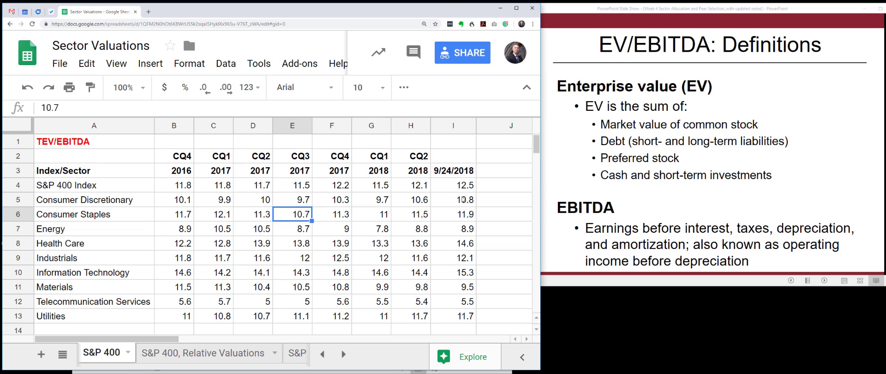
{"action": "left_click", "coordinate": [463, 126]}
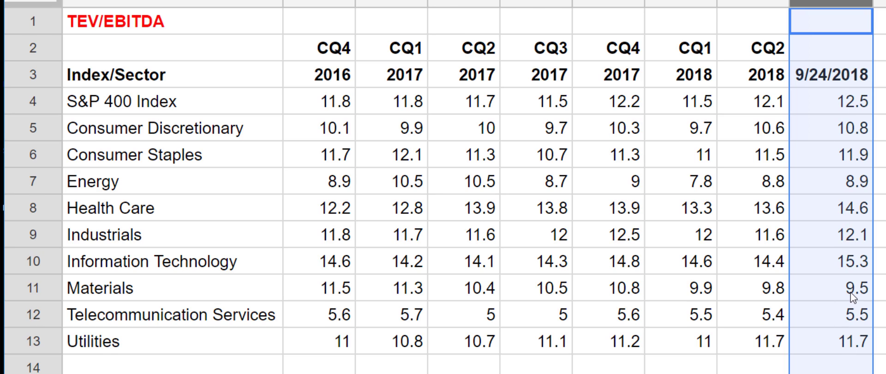
{"action": "left_click", "coordinate": [870, 268]}
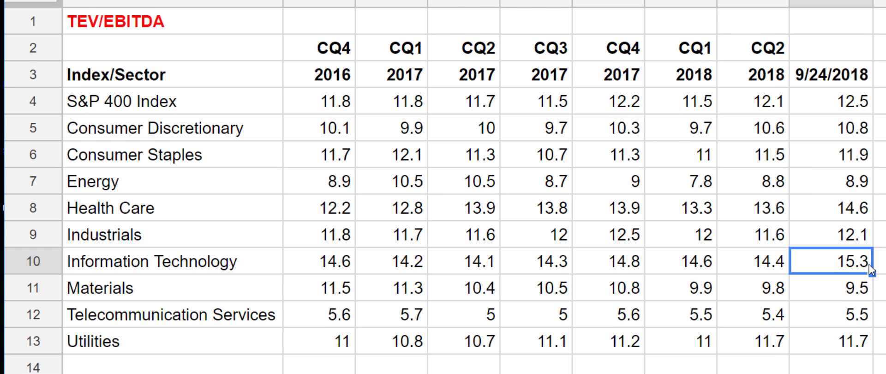
Select the Information Technology row from its label through the 9/24/2018 value.
{"action": "left_click", "coordinate": [93, 255]}
{"action": "key", "text": "shift+Right"}
{"action": "key", "text": "shift+Right"}
{"action": "key", "text": "shift+Right"}
{"action": "key", "text": "shift+Right"}
{"action": "key", "text": "shift+Right"}
{"action": "key", "text": "shift+Right"}
{"action": "key", "text": "shift+Right"}
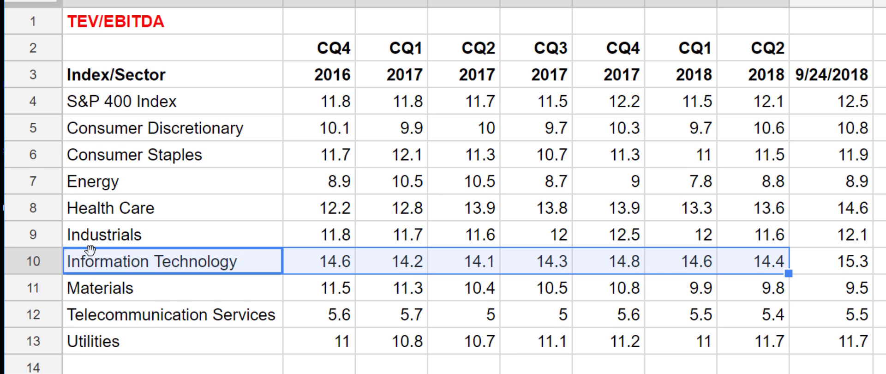
{"action": "key", "text": "shift+Right"}
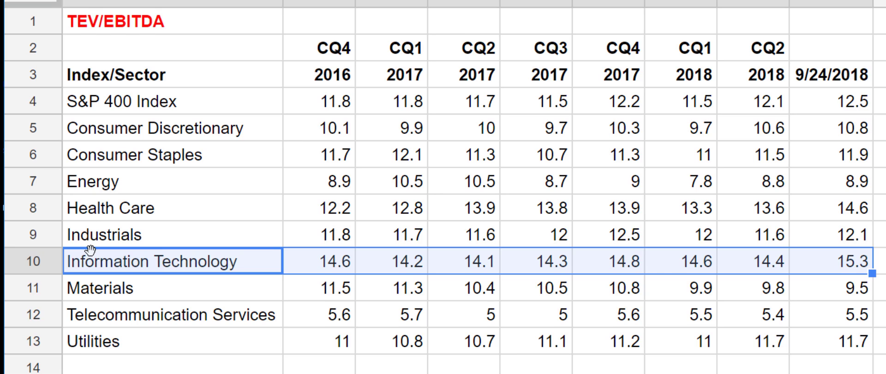
Step through the Information Technology multiples period by period up to the 9/24/2018 value.
{"action": "key", "text": "Right"}
{"action": "key", "text": "Right"}
{"action": "key", "text": "Right"}
{"action": "key", "text": "Right"}
{"action": "key", "text": "Right"}
{"action": "key", "text": "Right"}
{"action": "key", "text": "Right"}
{"action": "key", "text": "Right"}
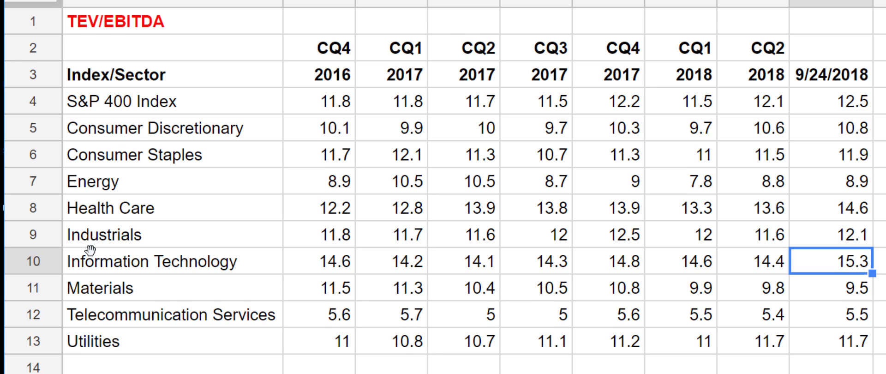
Select the Health Care row from its 9/24/2018 value back to its label.
{"action": "key", "text": "Up"}
{"action": "key", "text": "Up"}
{"action": "key", "text": "shift+Left"}
{"action": "key", "text": "shift+Left"}
{"action": "key", "text": "shift+Left"}
{"action": "key", "text": "shift+Left"}
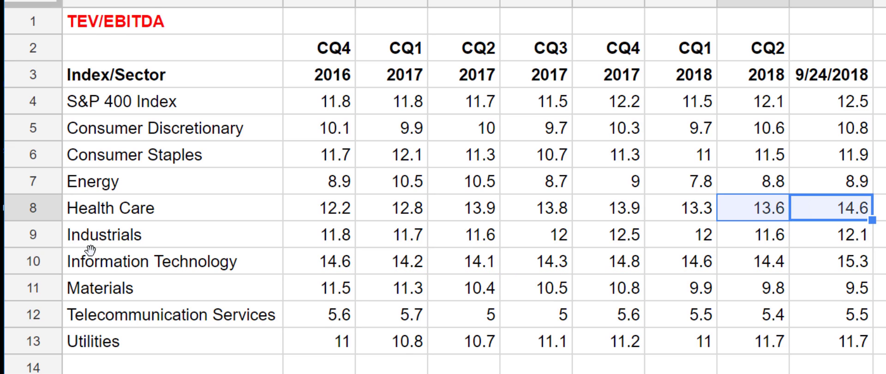
{"action": "key", "text": "shift+Left"}
{"action": "key", "text": "shift+Left"}
{"action": "key", "text": "shift+Left"}
{"action": "key", "text": "shift+Left"}
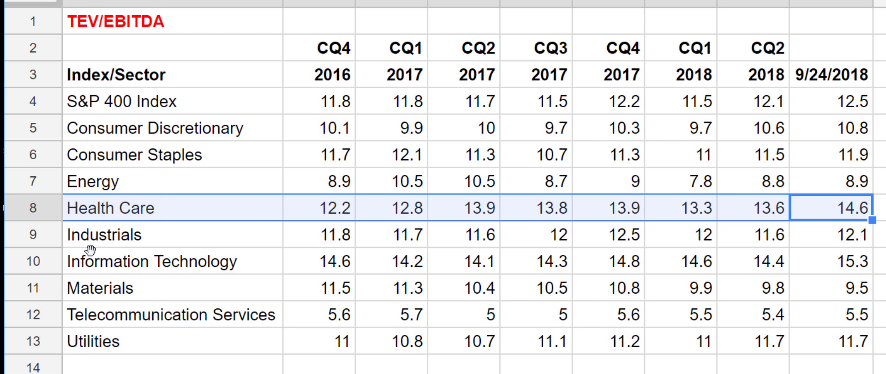
Trace back and forth along the Health Care row to examine how its multiple moves between CQ4 2016 and 9/24/2018.
{"action": "key", "text": "Right"}
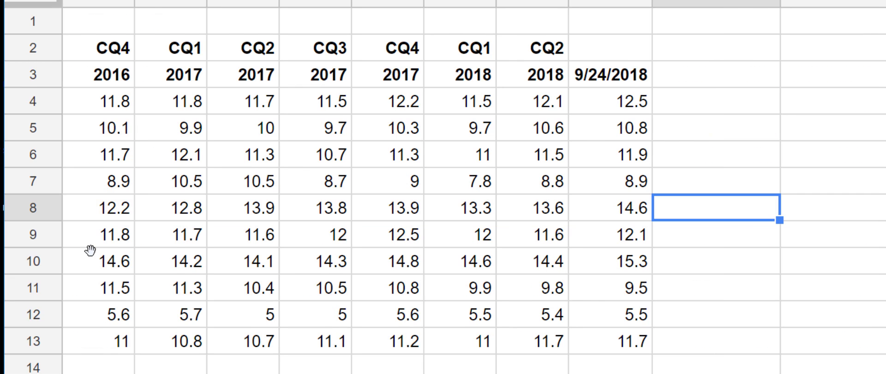
{"action": "key", "text": "Left"}
{"action": "key", "text": "Left"}
{"action": "key", "text": "Left"}
{"action": "key", "text": "Left"}
{"action": "key", "text": "Left"}
{"action": "key", "text": "Left"}
{"action": "key", "text": "Left"}
{"action": "key", "text": "Left"}
{"action": "key", "text": "Left"}
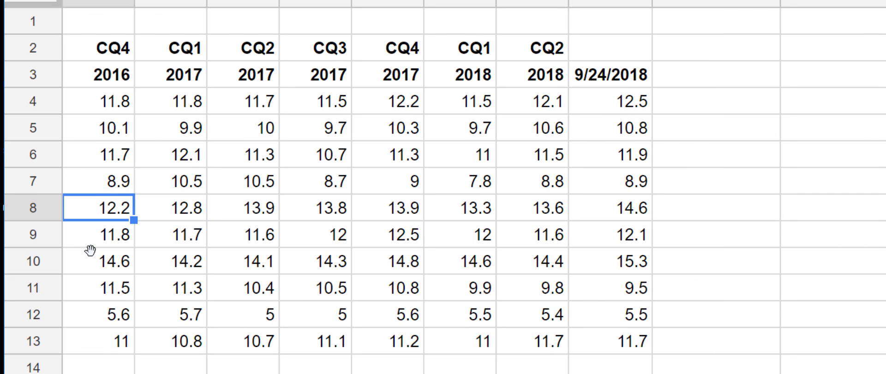
{"action": "key", "text": "Right"}
{"action": "key", "text": "Right"}
{"action": "key", "text": "Right"}
{"action": "key", "text": "Right"}
{"action": "key", "text": "Right"}
{"action": "key", "text": "Right"}
{"action": "key", "text": "Right"}
{"action": "key", "text": "Right"}
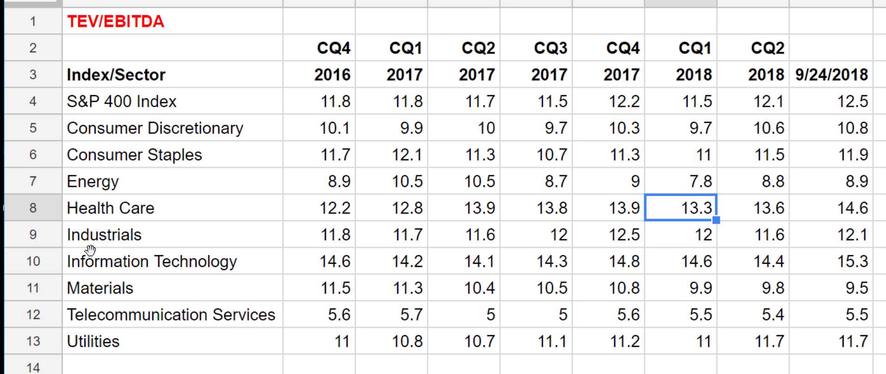
{"action": "key", "text": "Right"}
{"action": "key", "text": "Left"}
{"action": "key", "text": "Left"}
{"action": "key", "text": "Left"}
{"action": "key", "text": "Left"}
{"action": "key", "text": "Left"}
{"action": "key", "text": "Left"}
{"action": "key", "text": "Left"}
{"action": "key", "text": "Left"}
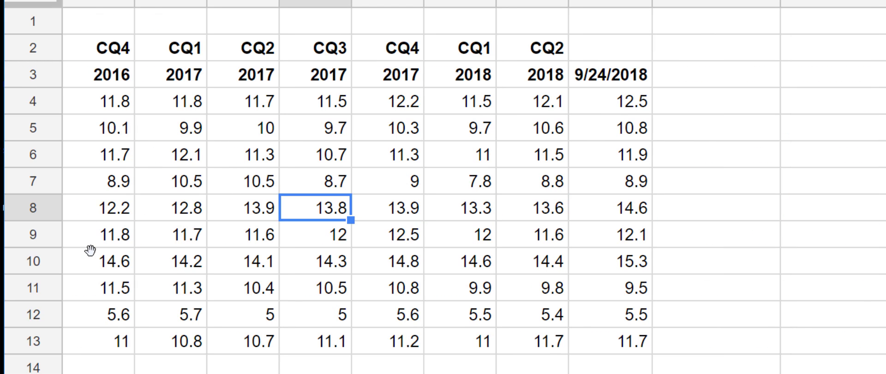
{"action": "key", "text": "Left"}
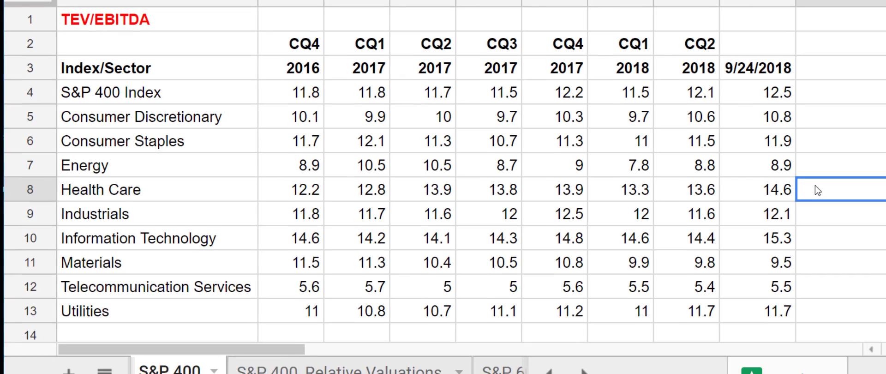
Adjust the spreadsheet window's width and narrow the empty column J beside the 9/24/2018 values.
{"action": "left_click", "coordinate": [882, 208]}
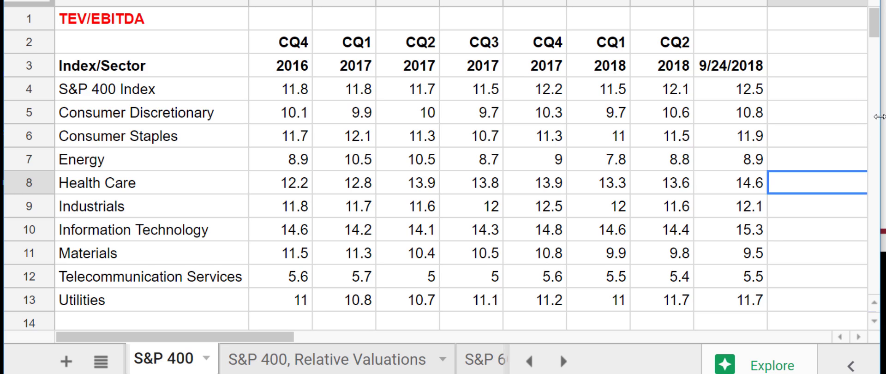
{"action": "left_click_drag", "start_coordinate": [879, 124], "coordinate": [885, 131]}
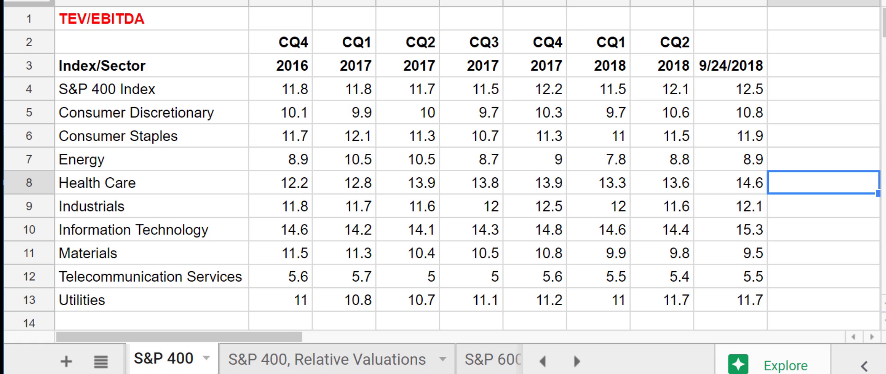
{"action": "left_click_drag", "start_coordinate": [878, 3], "coordinate": [844, 2]}
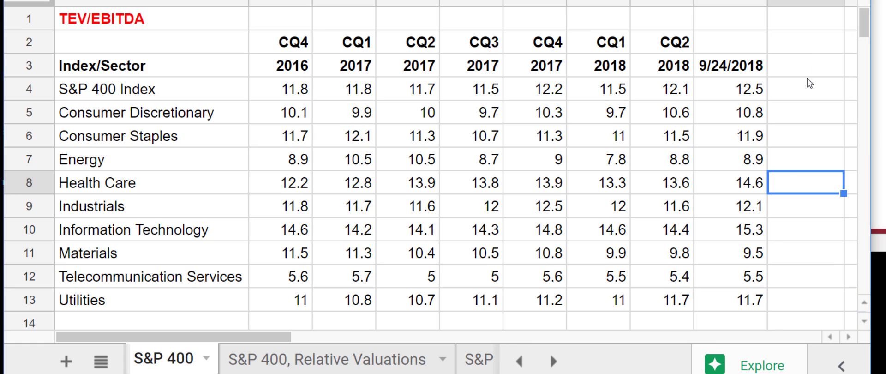
Calculate the reciprocal of Health Care's 9/24/2018 multiple in J8 with =1/I8.
{"action": "type", "text": "=1"}
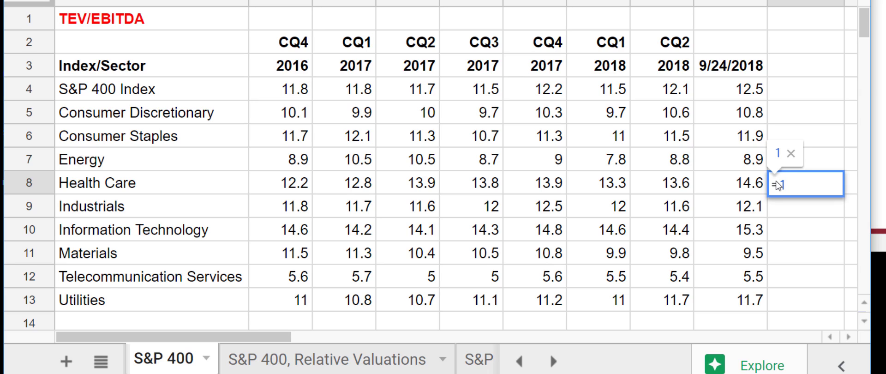
{"action": "type", "text": "/I8"}
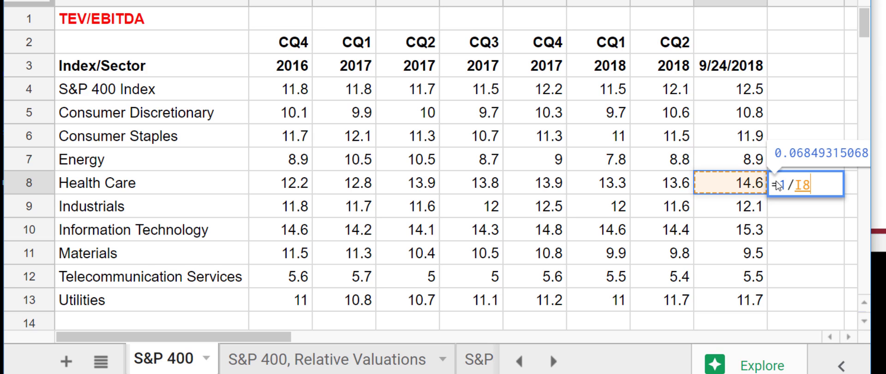
{"action": "key", "text": "Return"}
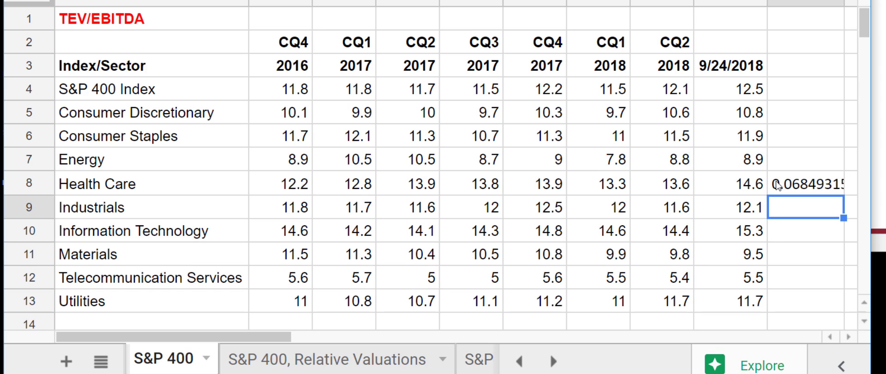
{"action": "left_click", "coordinate": [777, 185]}
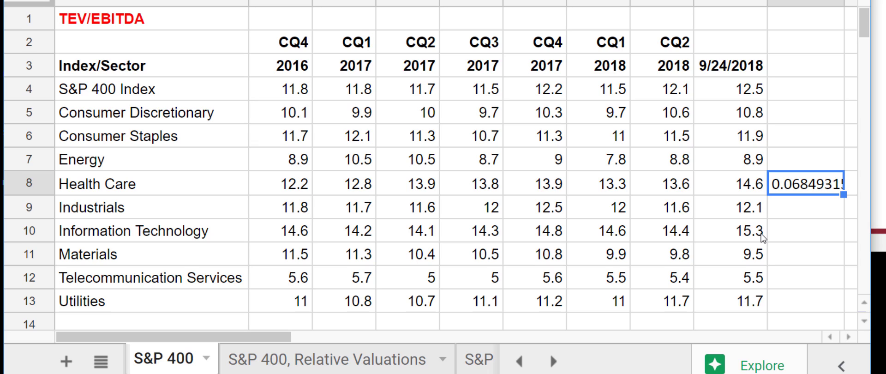
Compare the Health Care label, its reciprocal in J8 and its 9/24/2018 multiple.
{"action": "left_click", "coordinate": [115, 185]}
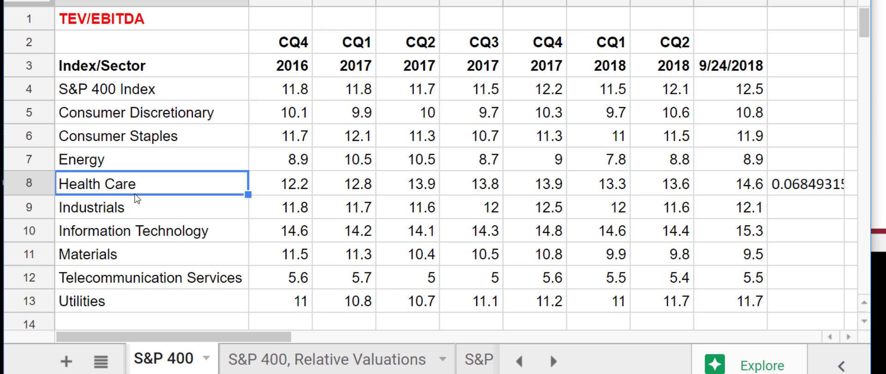
{"action": "left_click", "coordinate": [813, 191]}
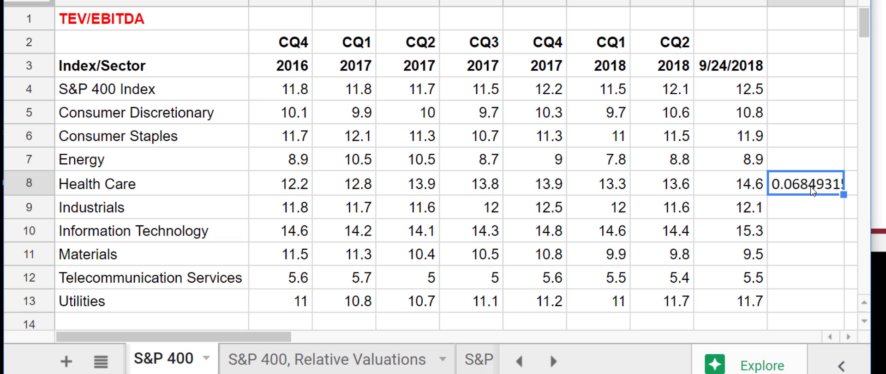
{"action": "left_click", "coordinate": [748, 193]}
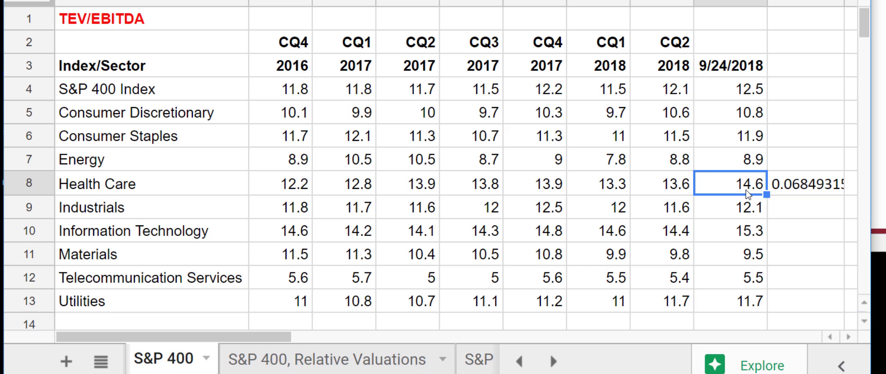
Copy the reciprocal formula from J8 into J10 for Information Technology.
{"action": "left_click", "coordinate": [796, 190]}
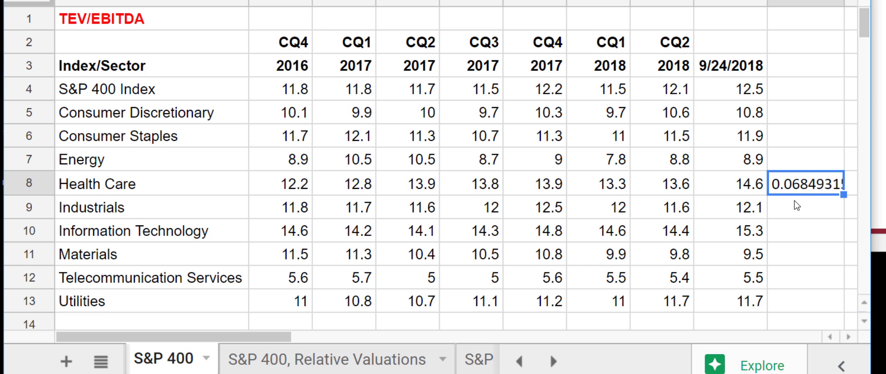
{"action": "key", "text": "Down"}
{"action": "key", "text": "Down"}
{"action": "type", "text": "0.0653594"}
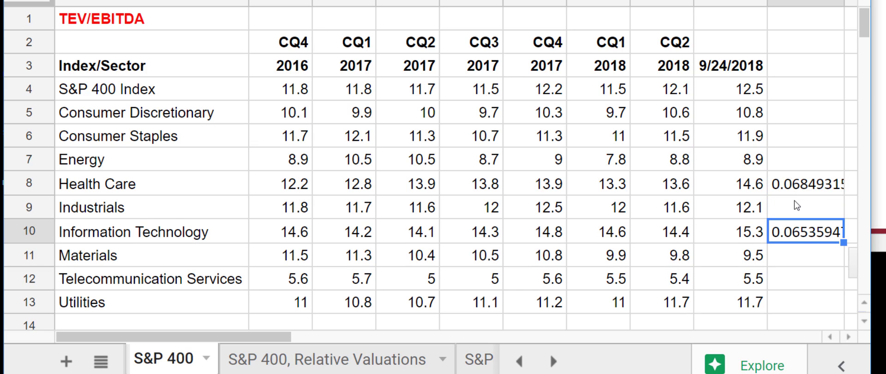
Copy the reciprocal formula into J7 for the Energy sector.
{"action": "key", "text": "Down"}
{"action": "key", "text": "Up"}
{"action": "key", "text": "Up"}
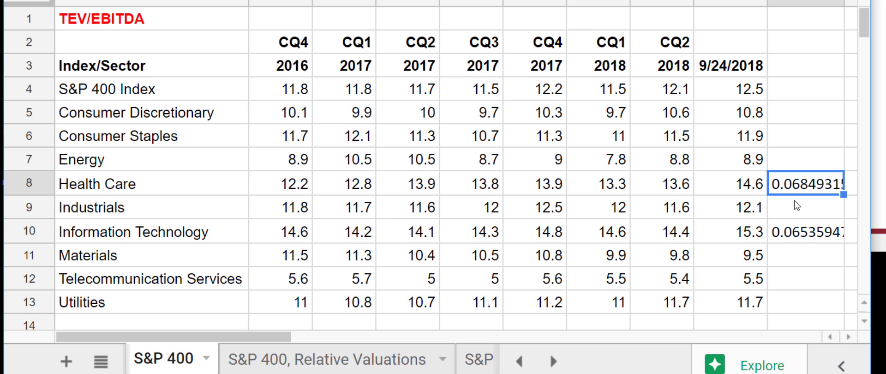
{"action": "key", "text": "Up"}
{"action": "type", "text": "0.11235955"}
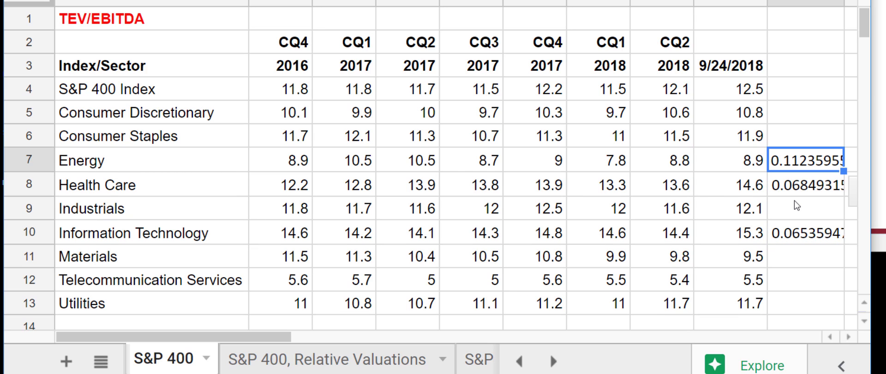
Compare Energy's 9/24/2018 multiple with its reciprocal in J7, leaving the sector label unedited.
{"action": "key", "text": "Left"}
{"action": "key", "text": "Right"}
{"action": "left_click", "coordinate": [747, 144]}
{"action": "left_click", "coordinate": [747, 164]}
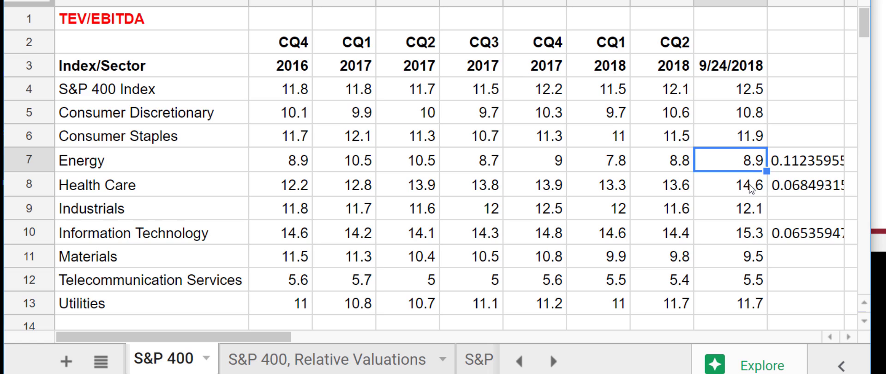
{"action": "left_click", "coordinate": [799, 166]}
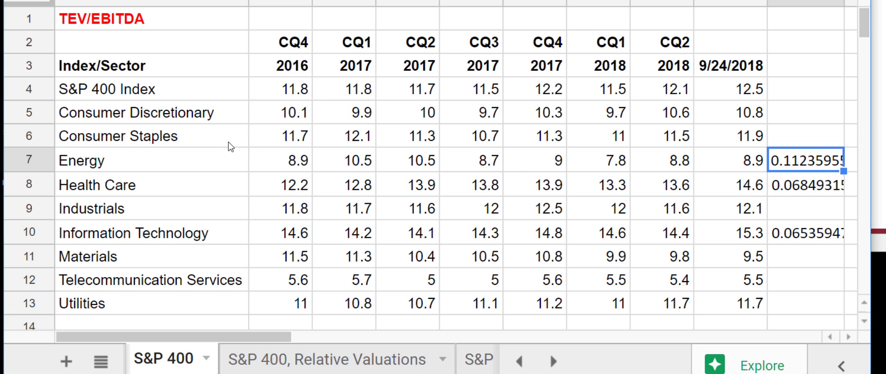
{"action": "double_click", "coordinate": [102, 160]}
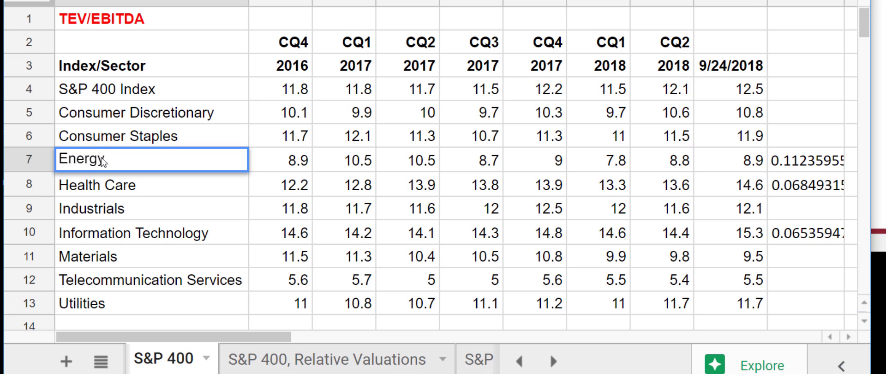
{"action": "key", "text": "Escape"}
{"action": "left_click", "coordinate": [794, 163]}
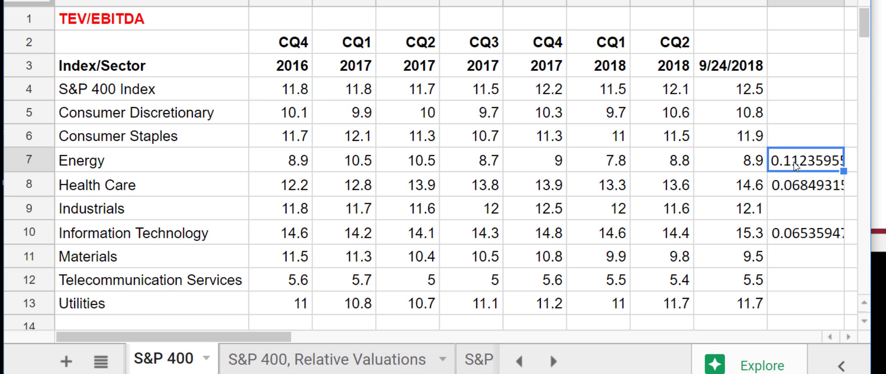
Clear the reciprocal calculations from J7 to J10.
{"action": "key", "text": "shift+Down"}
{"action": "key", "text": "shift+Down"}
{"action": "key", "text": "shift+Down"}
{"action": "key", "text": "Delete"}
{"action": "key", "text": "Left"}
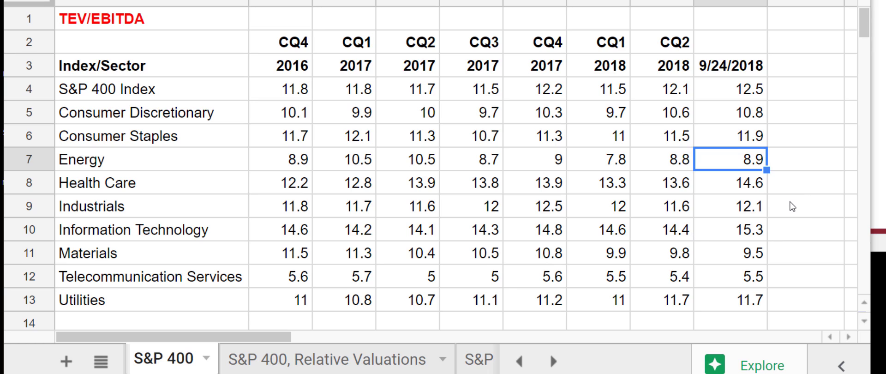
Review the whole 9/24/2018 column and single out Energy's multiple.
{"action": "left_click", "coordinate": [721, 3]}
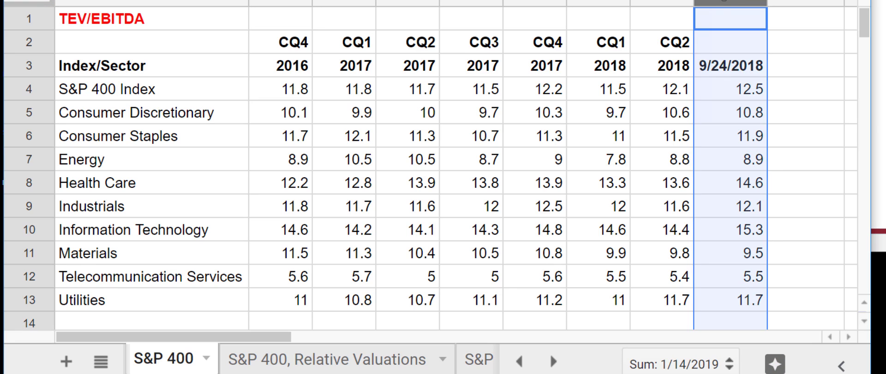
{"action": "left_click", "coordinate": [807, 110]}
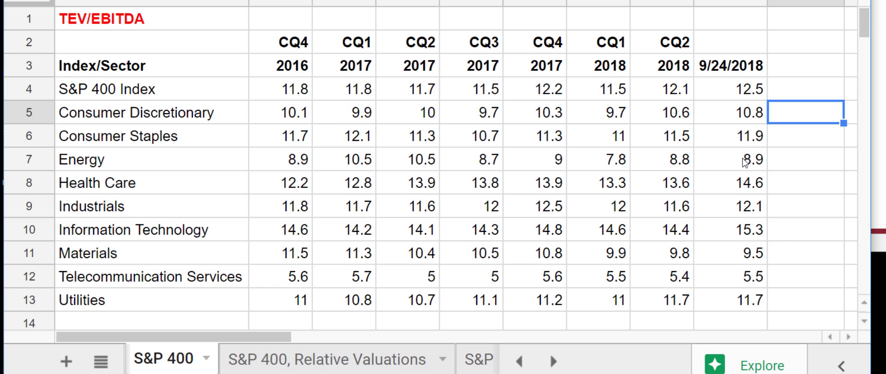
{"action": "left_click", "coordinate": [743, 161]}
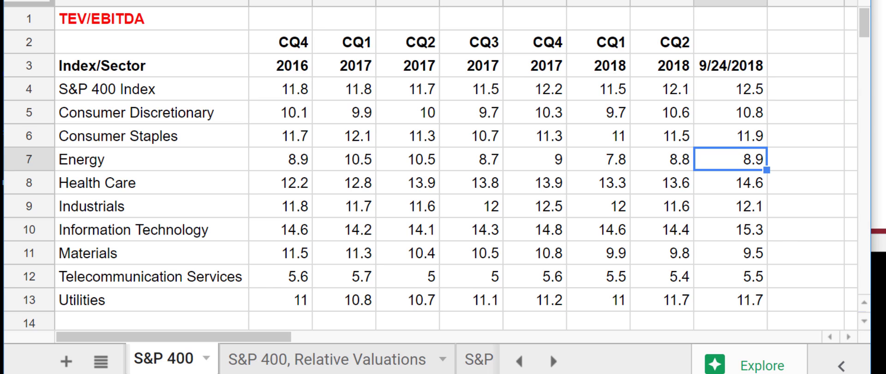
Fill the 9/24/2018 multiples of Energy and Materials with bright green.
{"action": "left_click", "coordinate": [194, 1]}
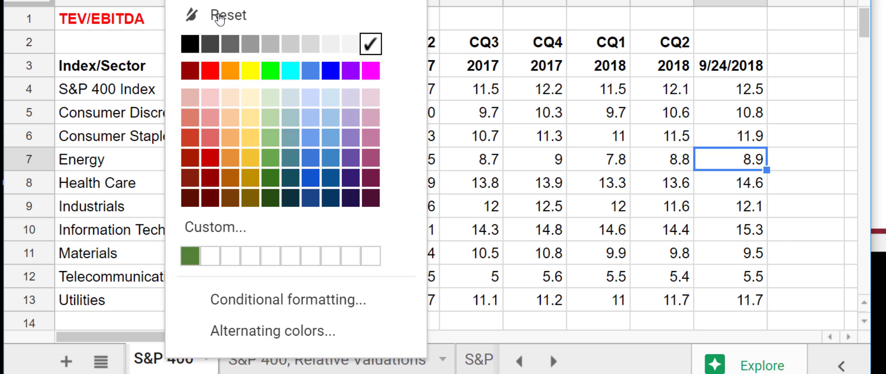
{"action": "left_click", "coordinate": [270, 71]}
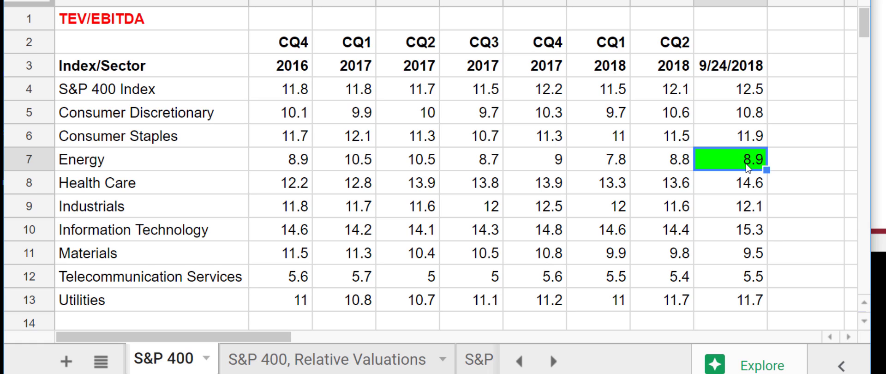
{"action": "left_click", "coordinate": [736, 256]}
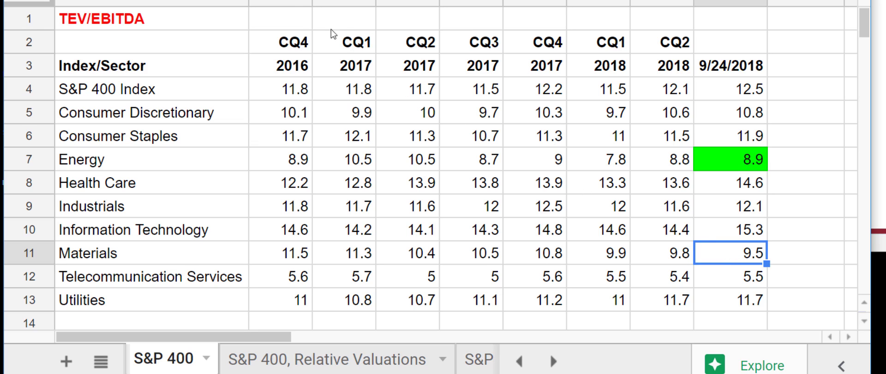
{"action": "left_click", "coordinate": [182, 0]}
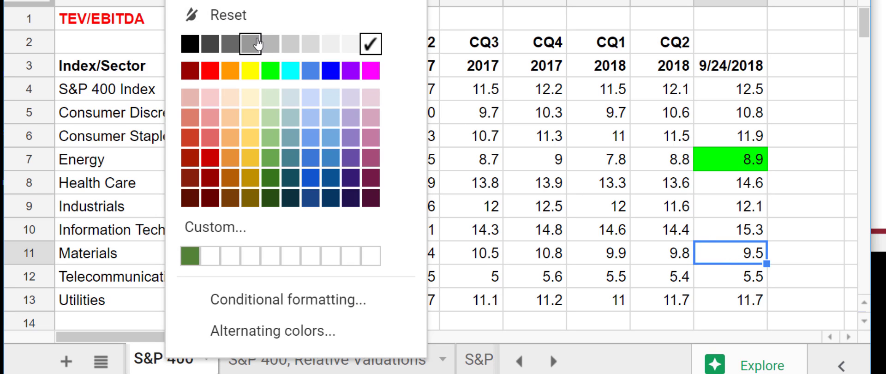
{"action": "left_click", "coordinate": [271, 72]}
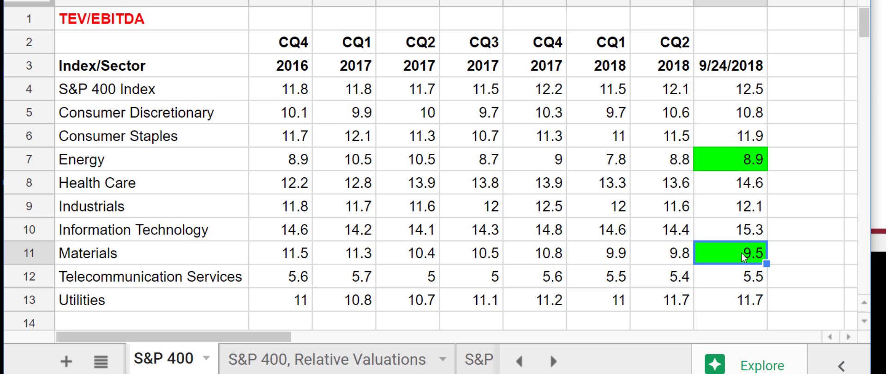
Apply strikethrough to the entire Telecommunication Services row.
{"action": "left_click", "coordinate": [740, 277]}
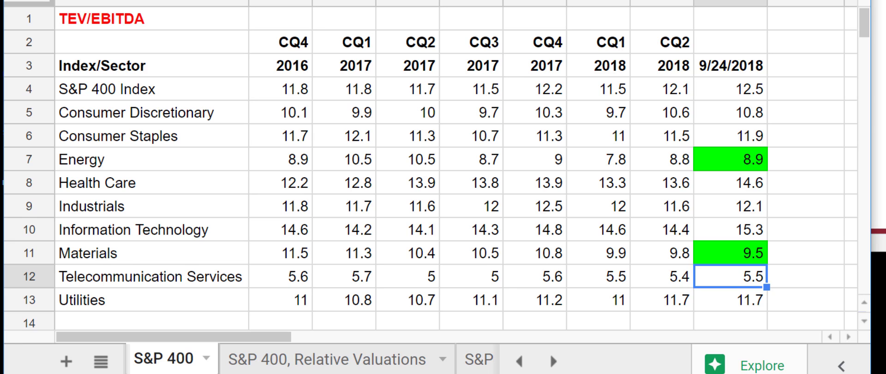
{"action": "left_click", "coordinate": [29, 276]}
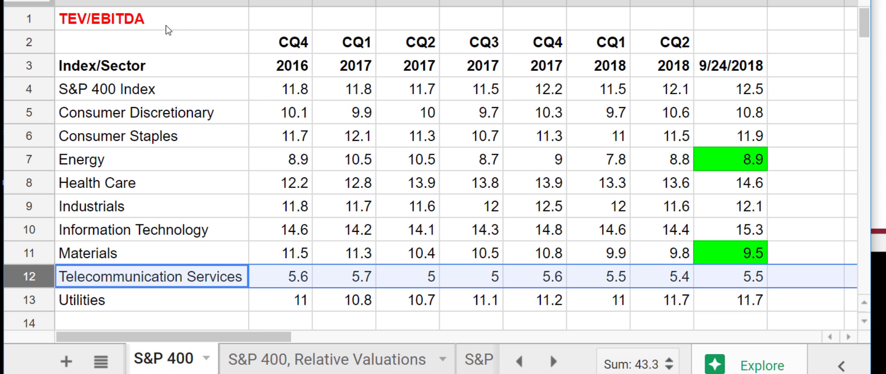
{"action": "key", "text": "alt+shift+5"}
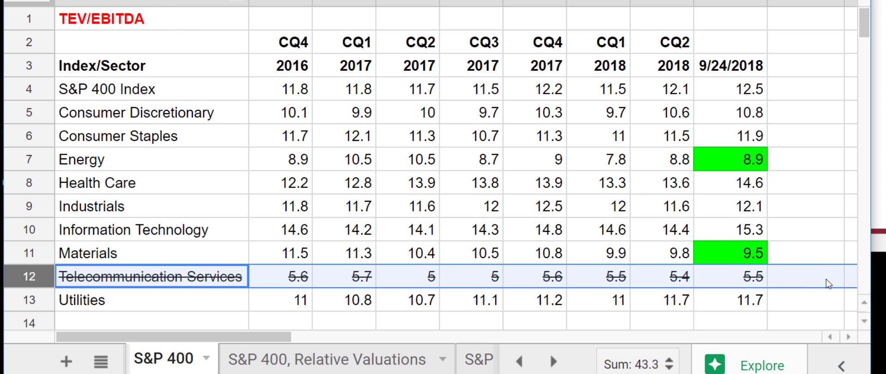
{"action": "left_click", "coordinate": [805, 261]}
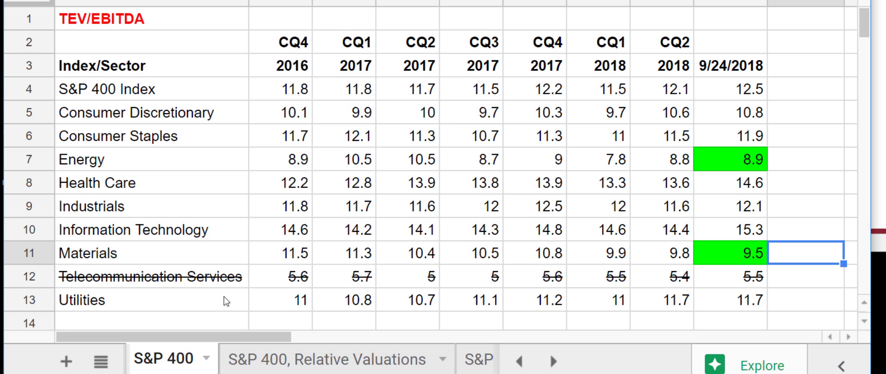
Examine the Telecommunication Services row and its 9/24/2018 multiple, as well as the whole 9/24/2018 column.
{"action": "left_click", "coordinate": [20, 279]}
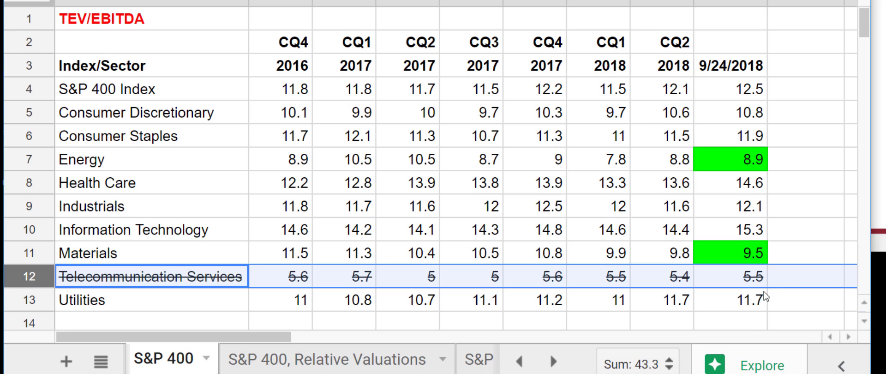
{"action": "left_click", "coordinate": [748, 283]}
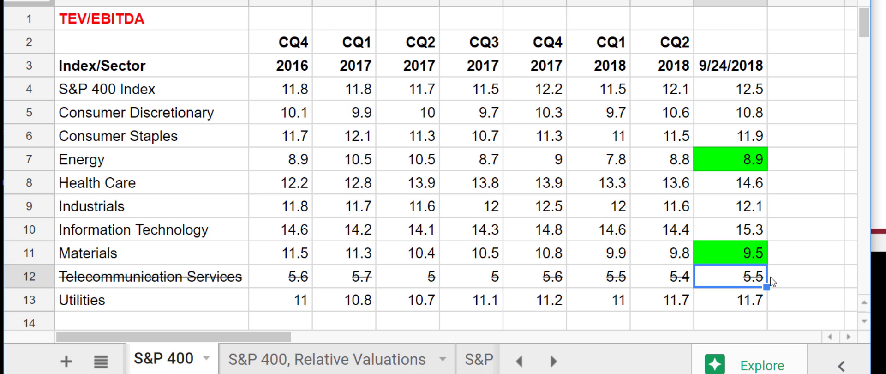
{"action": "left_click", "coordinate": [785, 318]}
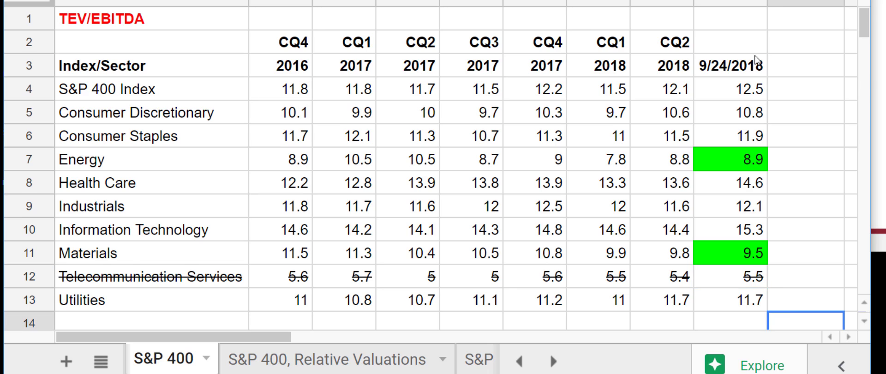
{"action": "left_click", "coordinate": [724, 3]}
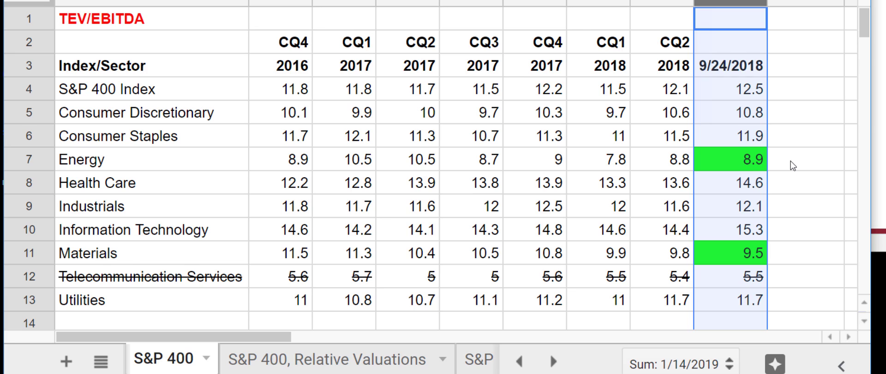
{"action": "left_click", "coordinate": [800, 144]}
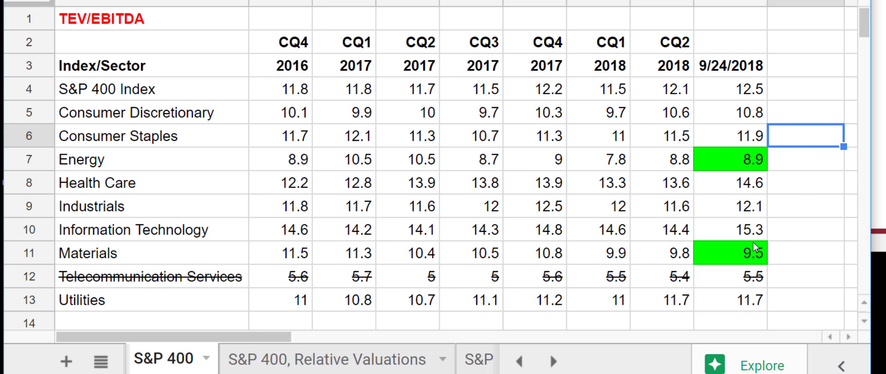
Fill Information Technology's 9/24/2018 multiple with red and select Health Care's multiple in the same column.
{"action": "left_click", "coordinate": [733, 233]}
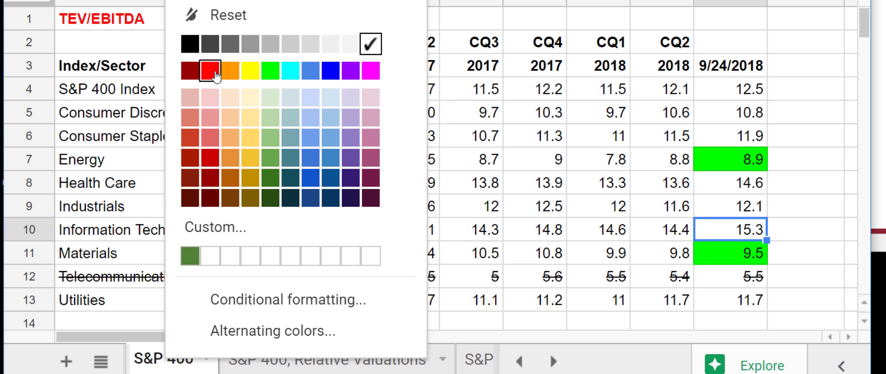
{"action": "left_click", "coordinate": [213, 71]}
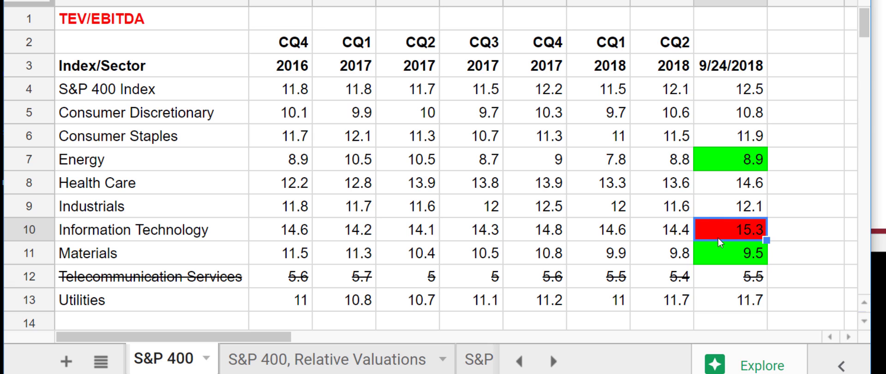
{"action": "left_click", "coordinate": [740, 189]}
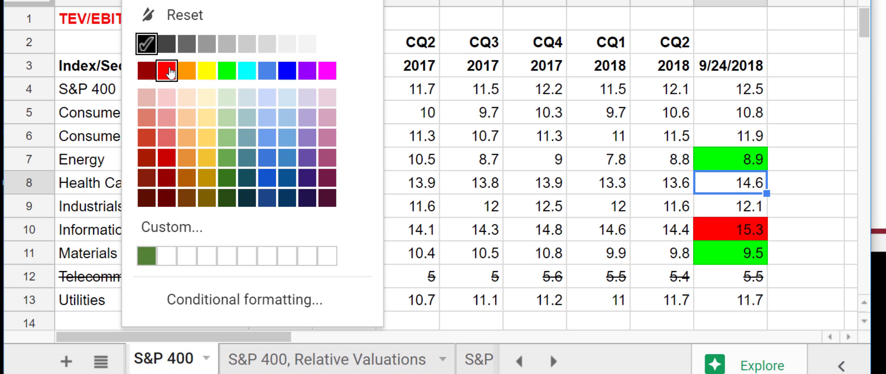
{"action": "left_click", "coordinate": [164, 67]}
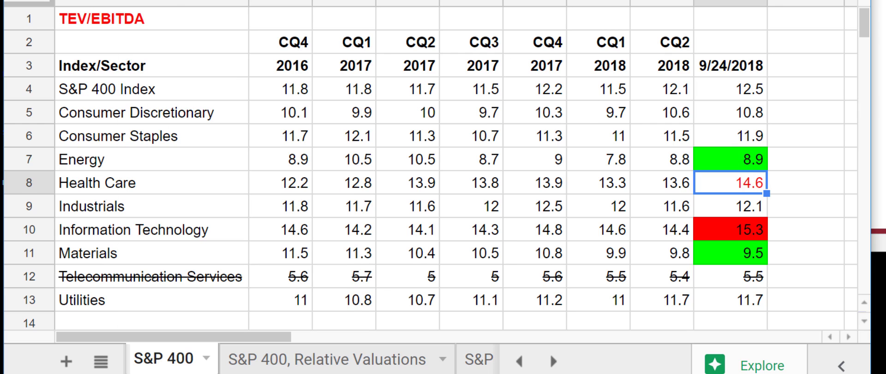
{"action": "left_click", "coordinate": [139, 3]}
{"action": "left_click", "coordinate": [157, 41]}
Fill Health Care's 9/24/2018 multiple with red and deselect the cell.
{"action": "left_click", "coordinate": [180, 1]}
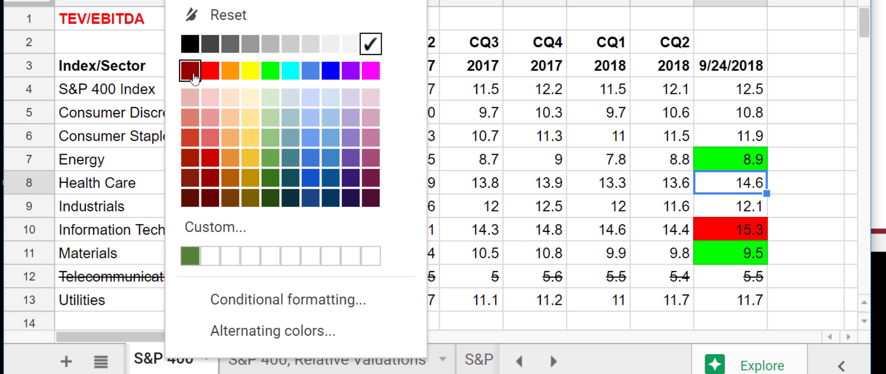
{"action": "left_click", "coordinate": [209, 72]}
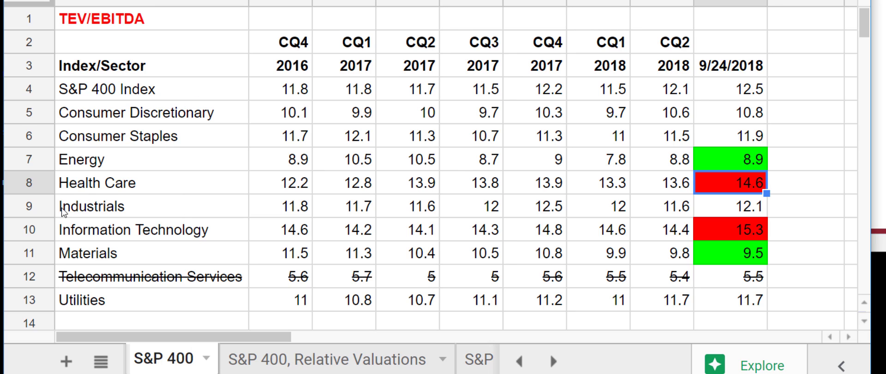
{"action": "left_click", "coordinate": [809, 183]}
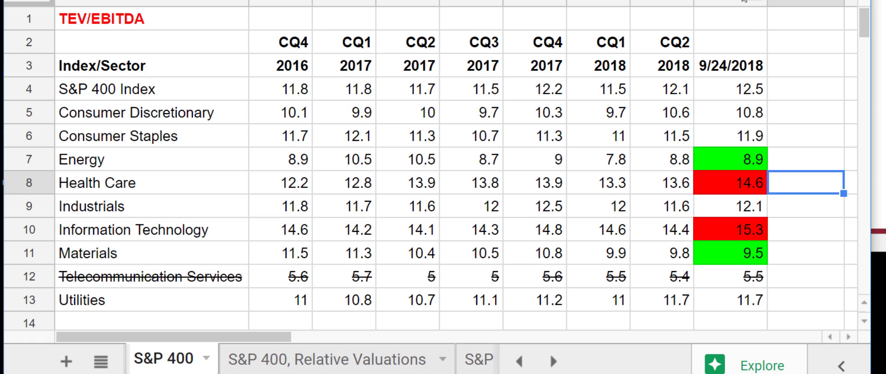
Review the colour-coded sector multiples in the whole 9/24/2018 column.
{"action": "left_click", "coordinate": [723, 3]}
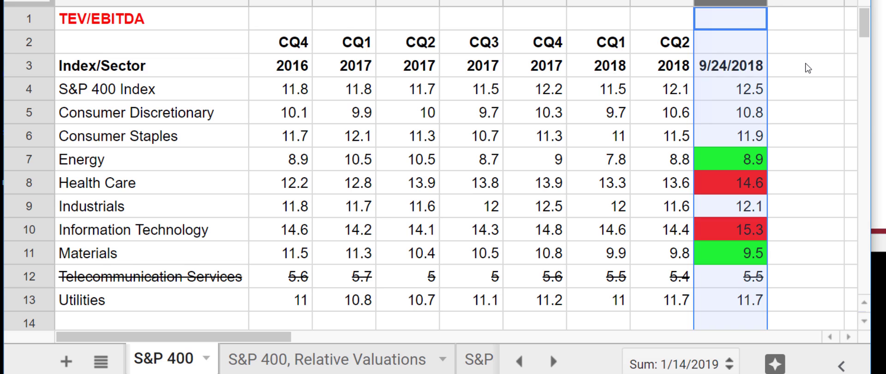
{"action": "left_click", "coordinate": [821, 133]}
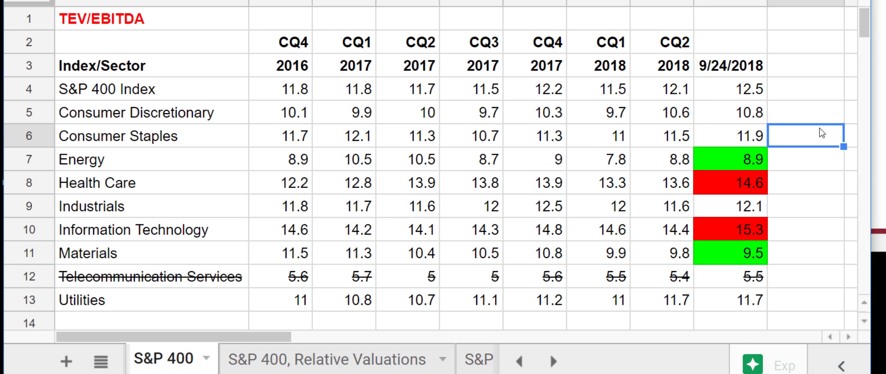